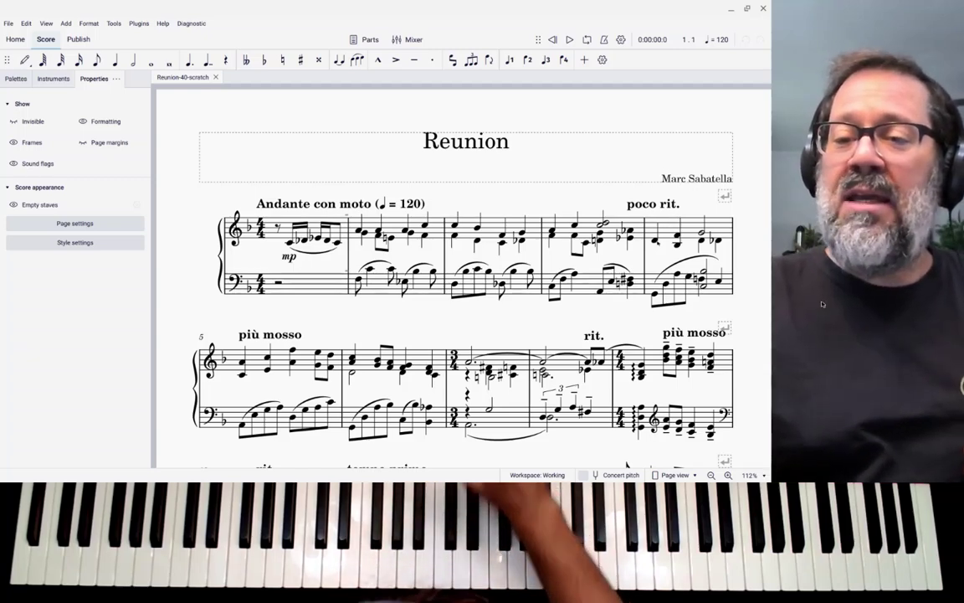
Step through sketch measure 5's opening notes to the G4 half note, then switch to the orchestral score.
click(655, 240)
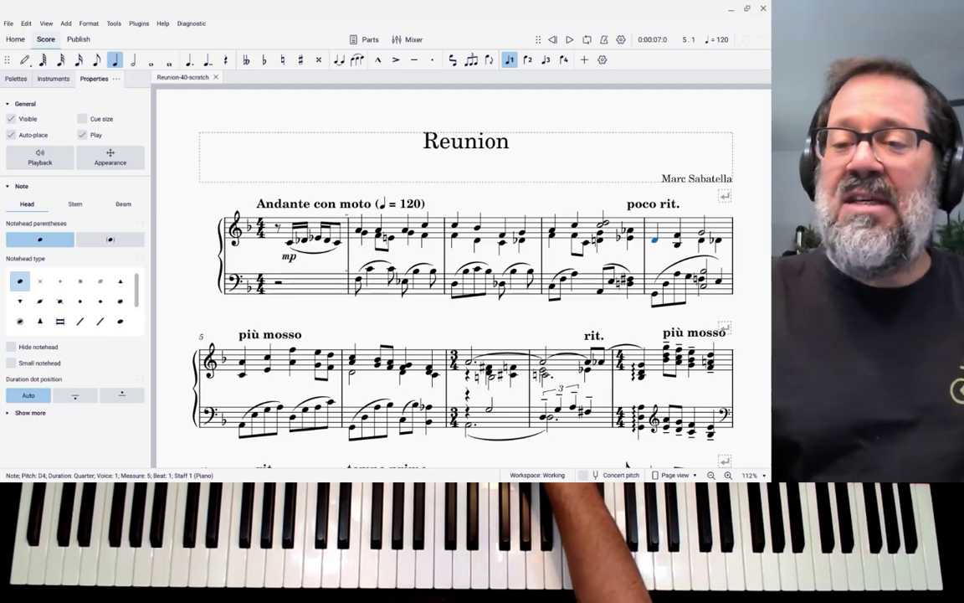
key(Right)
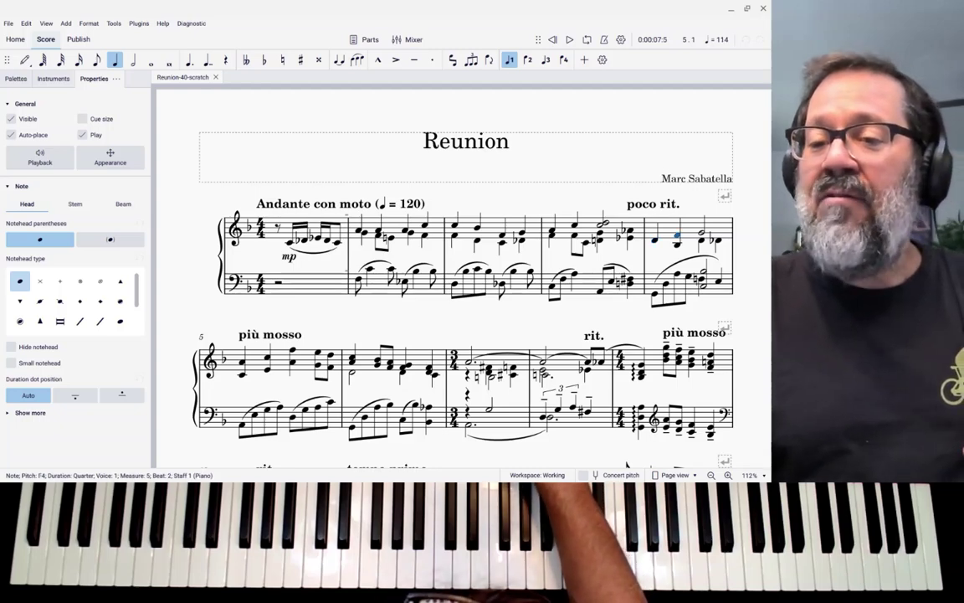
key(Right)
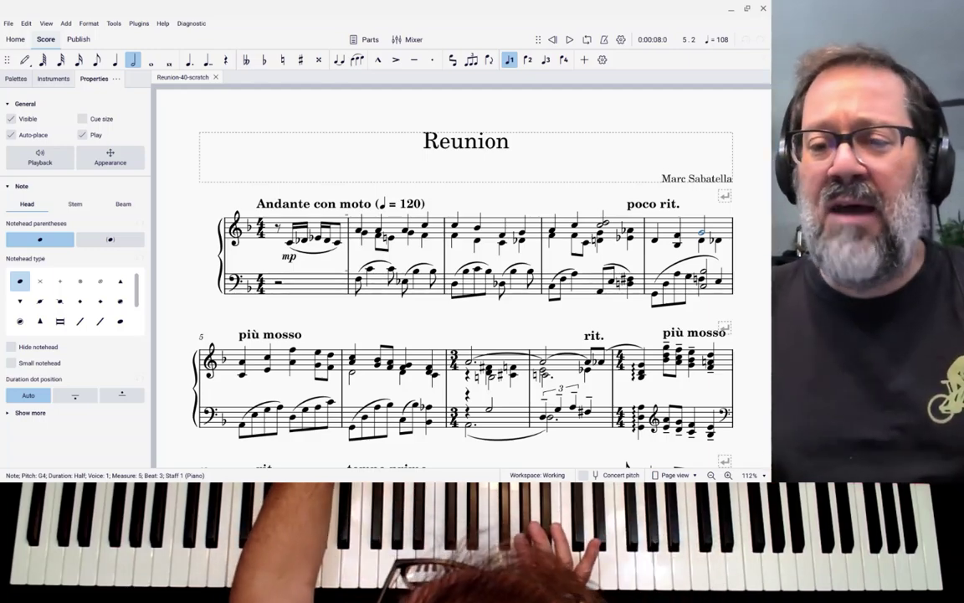
key(alt+Tab)
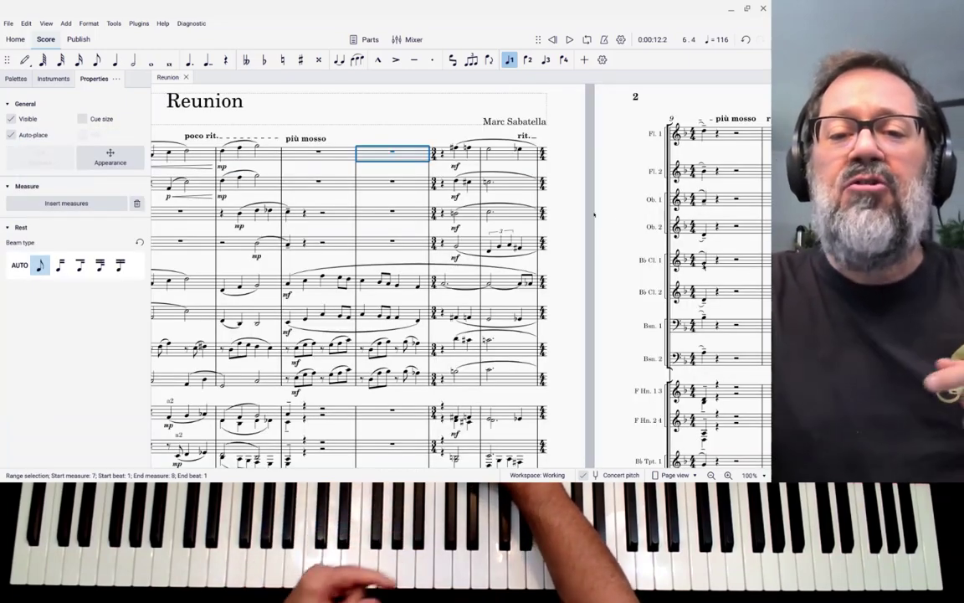
Select the first Flute 1 note of orchestral measure 5, then return to the piano sketch.
scroll(405, 277, left, 3)
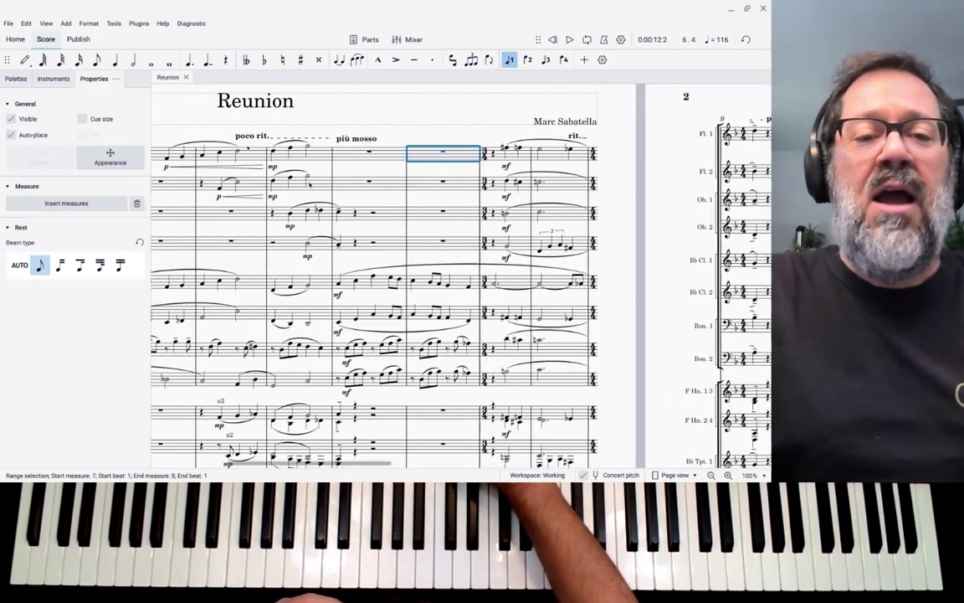
key(ctrl+Left)
key(ctrl+Left)
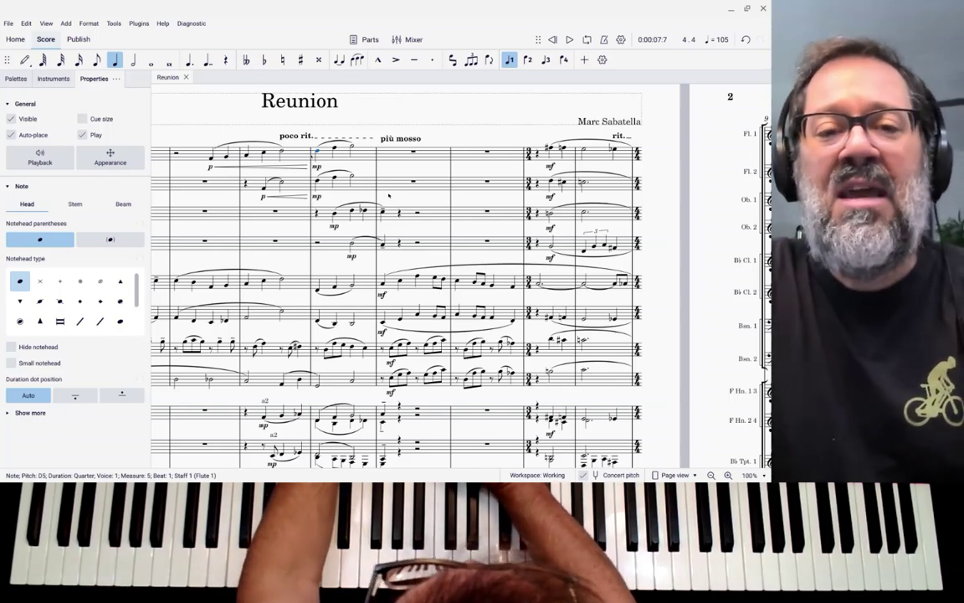
key(alt+Tab)
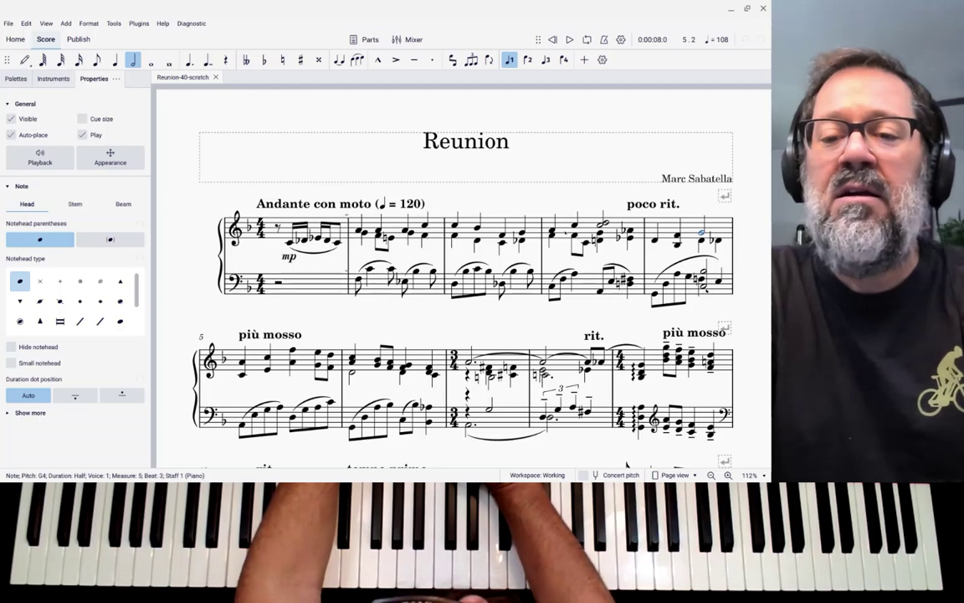
Play the top staff of sketch measure 4, then return to the orchestral score.
key(ctrl+Left)
key(ctrl+Left)
key(shift+ctrl+Right)
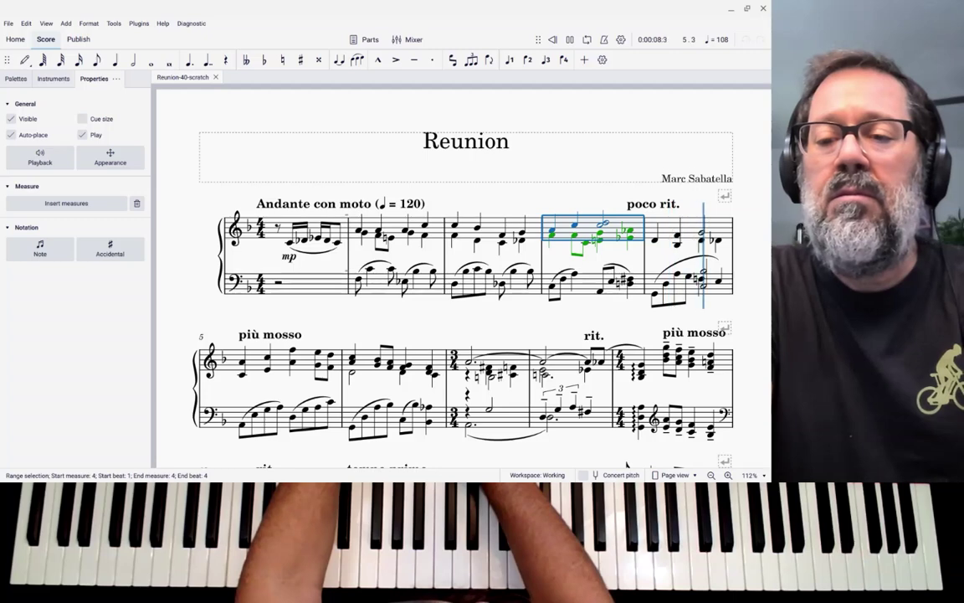
key(alt+Tab)
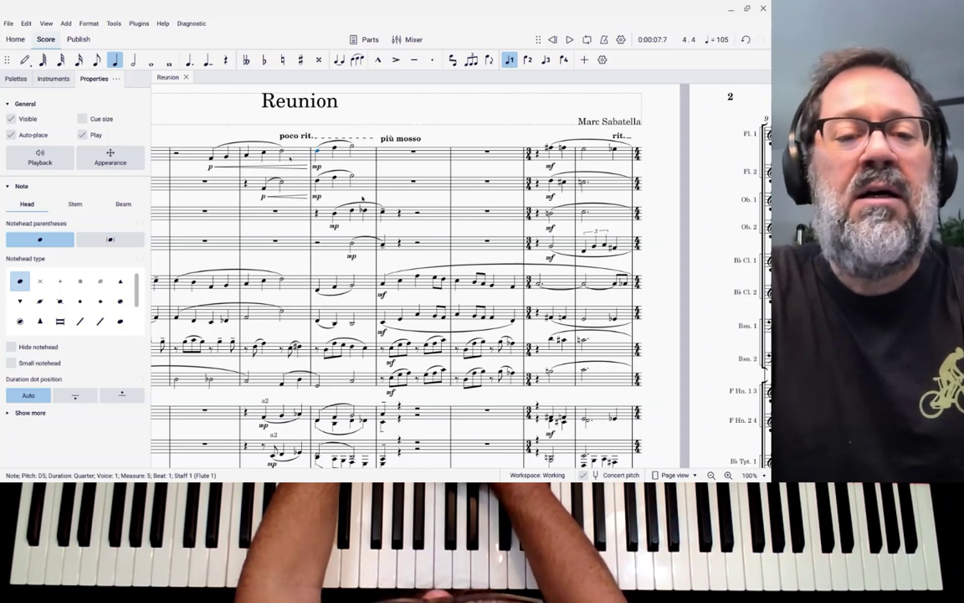
Play the orchestral score from bar 4, stopping at the start of bar 6.
click(272, 153)
key(Escape)
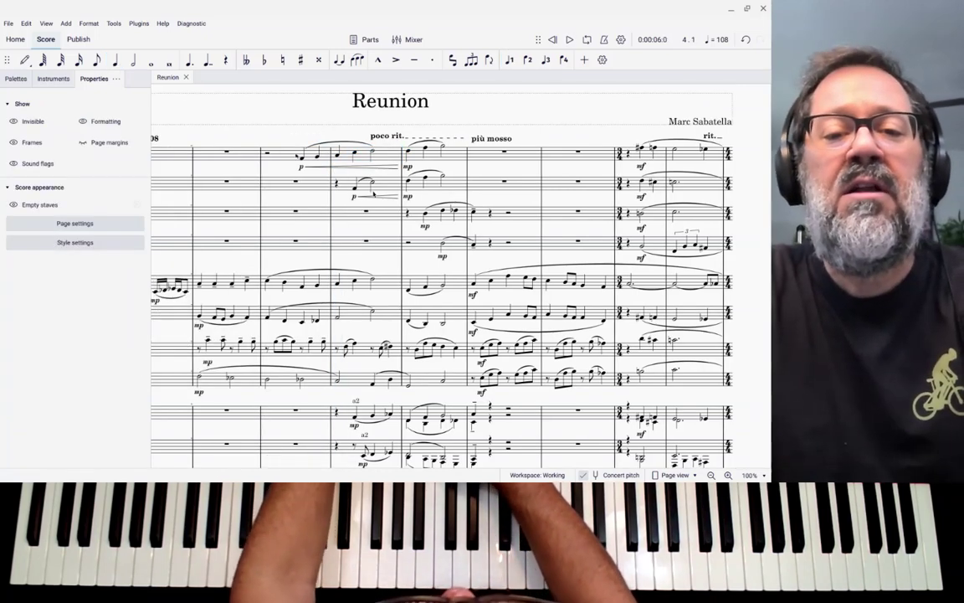
click(369, 153)
key(Escape)
key(space)
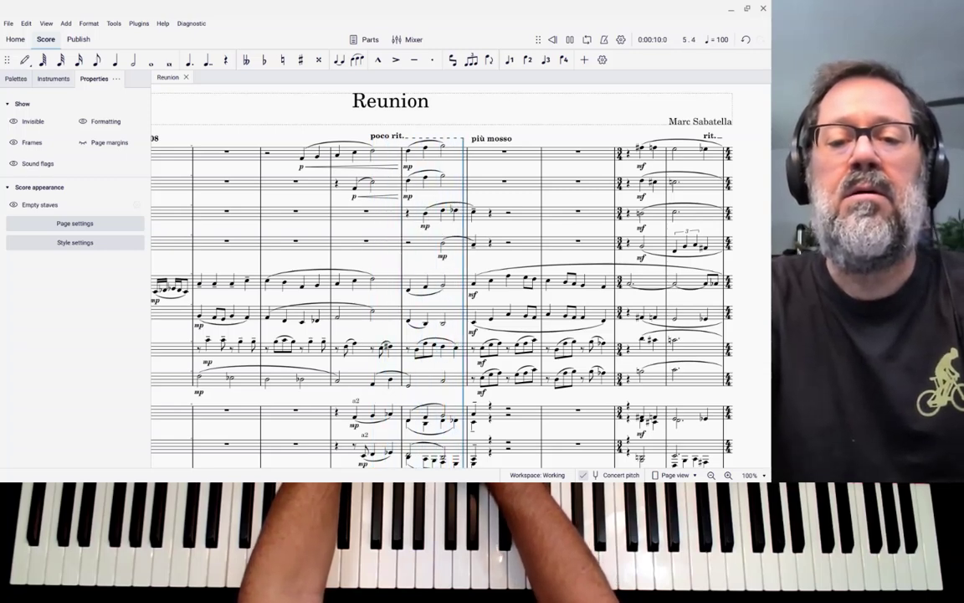
key(space)
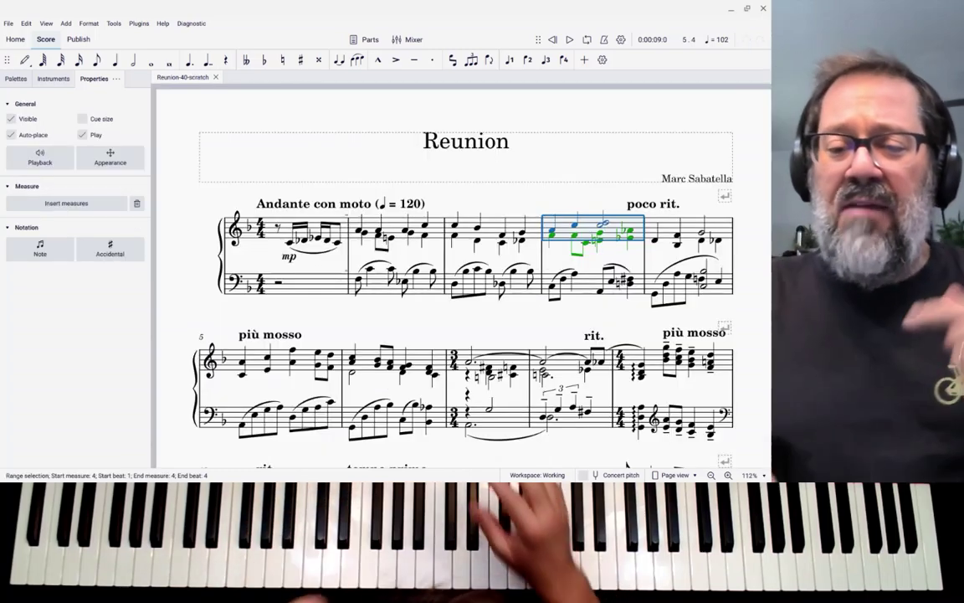
Inspect sketch measure 8's inner-voice F#4 and bass A2, then return to the orchestral score.
scroll(626, 463, down, 3)
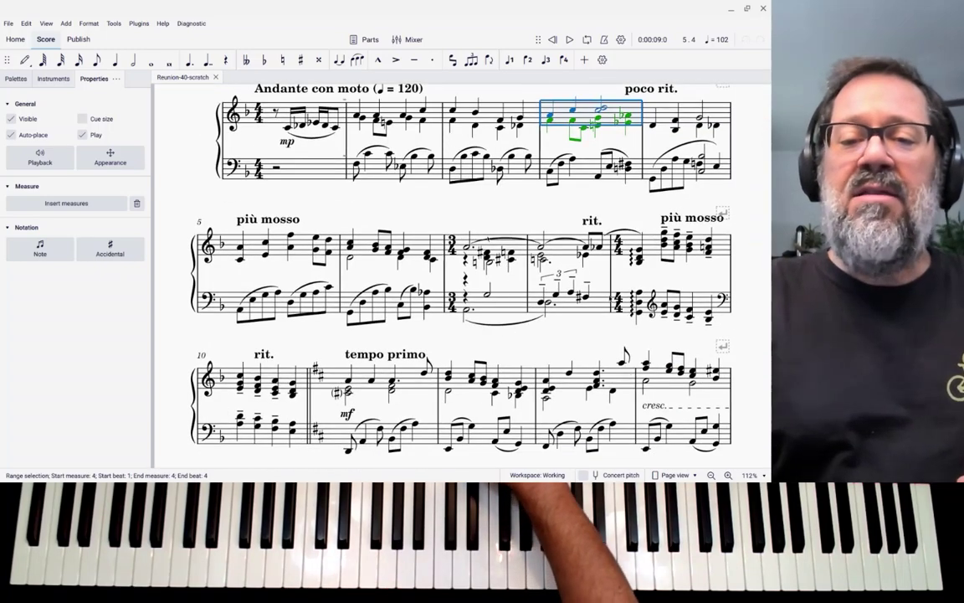
click(494, 244)
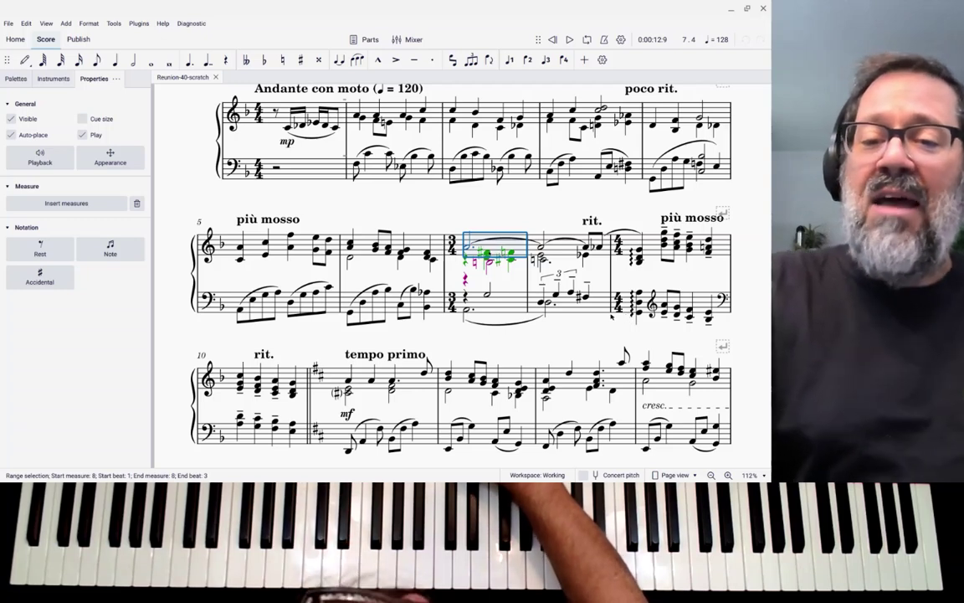
click(486, 253)
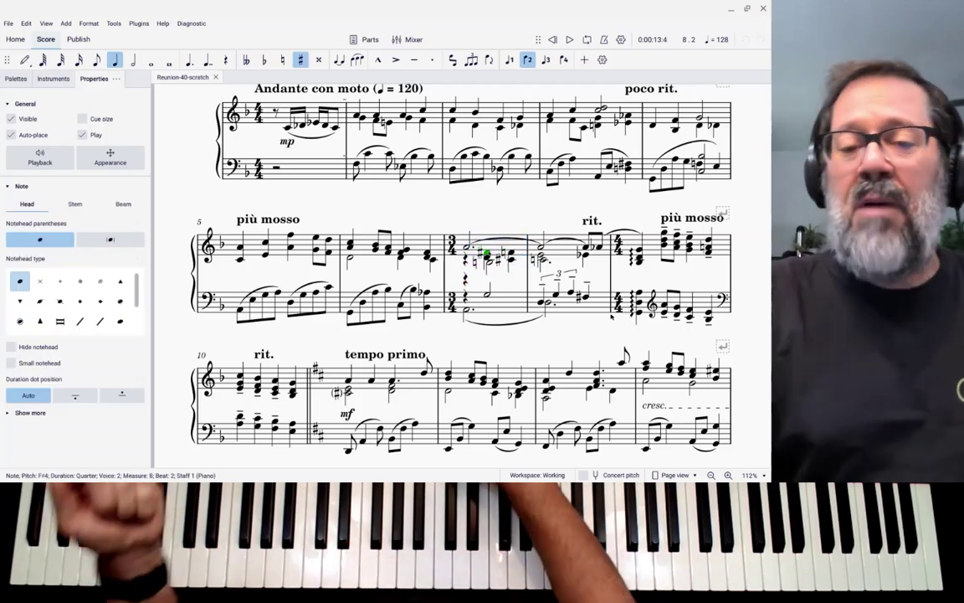
click(467, 311)
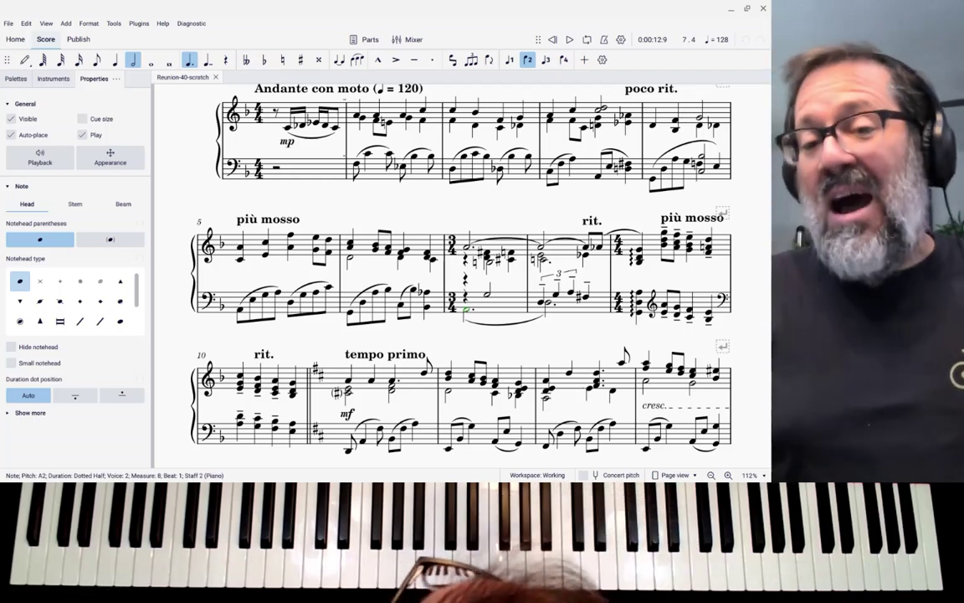
key(alt+Tab)
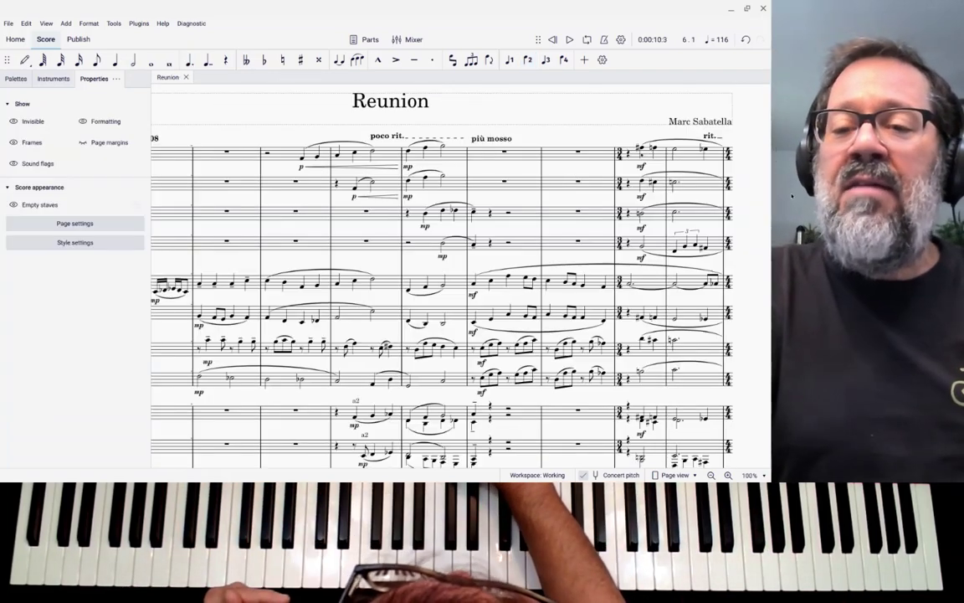
Follow orchestral measure 8 down the staves to Trombone 1's dotted-half A2, then scroll back up.
click(644, 152)
scroll(653, 184, right, 3)
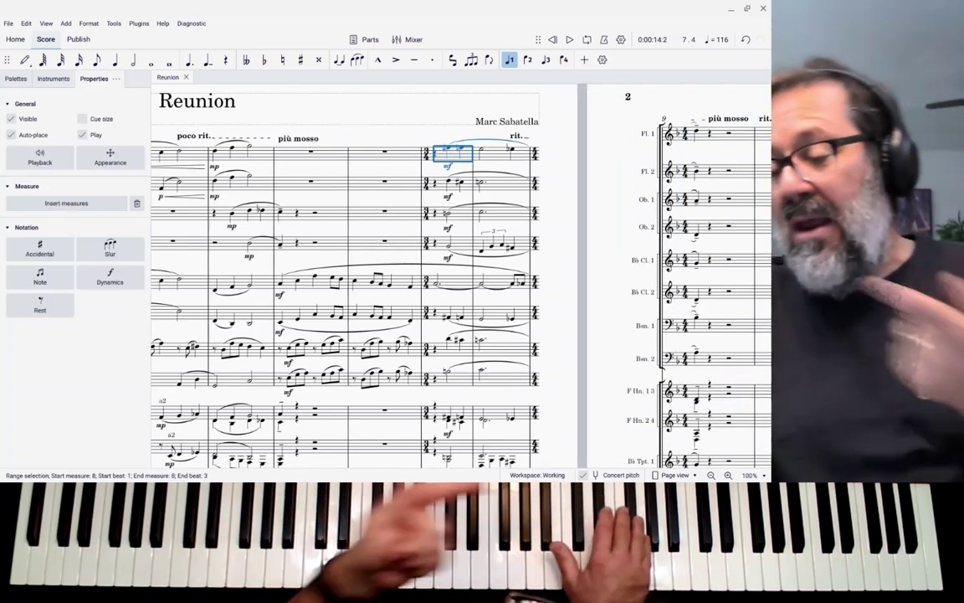
scroll(344, 276, down, 5)
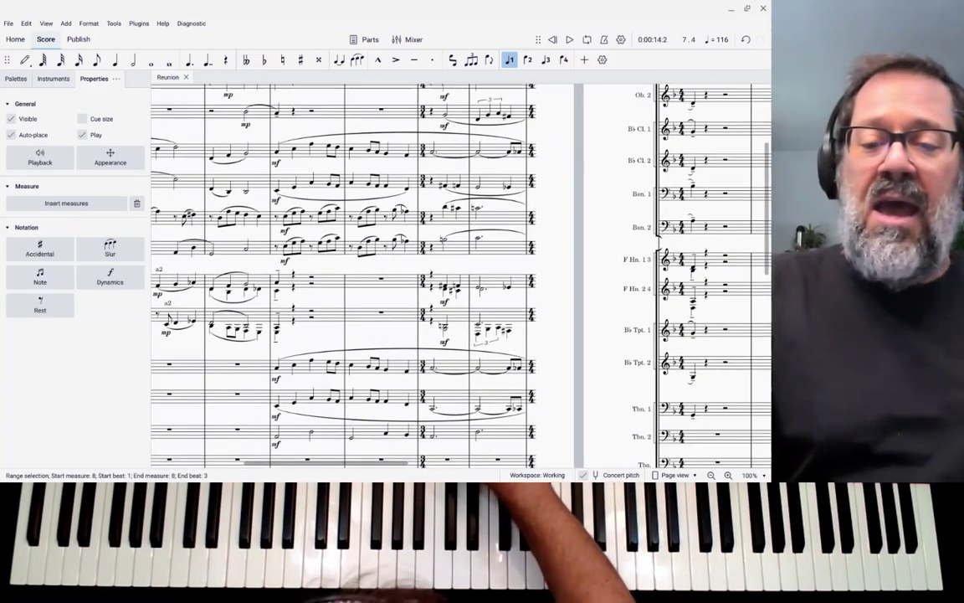
scroll(343, 276, down, 1)
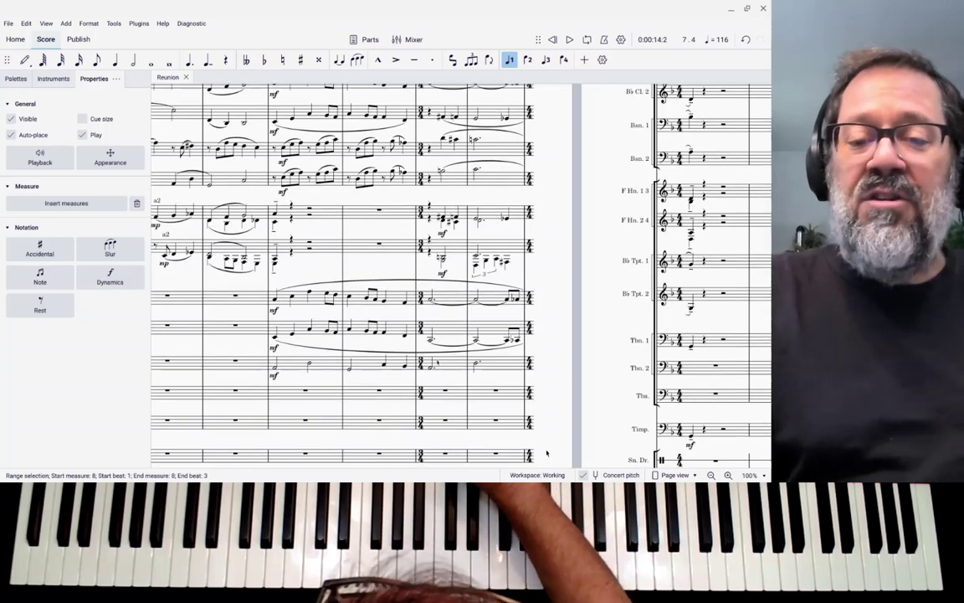
key(Left)
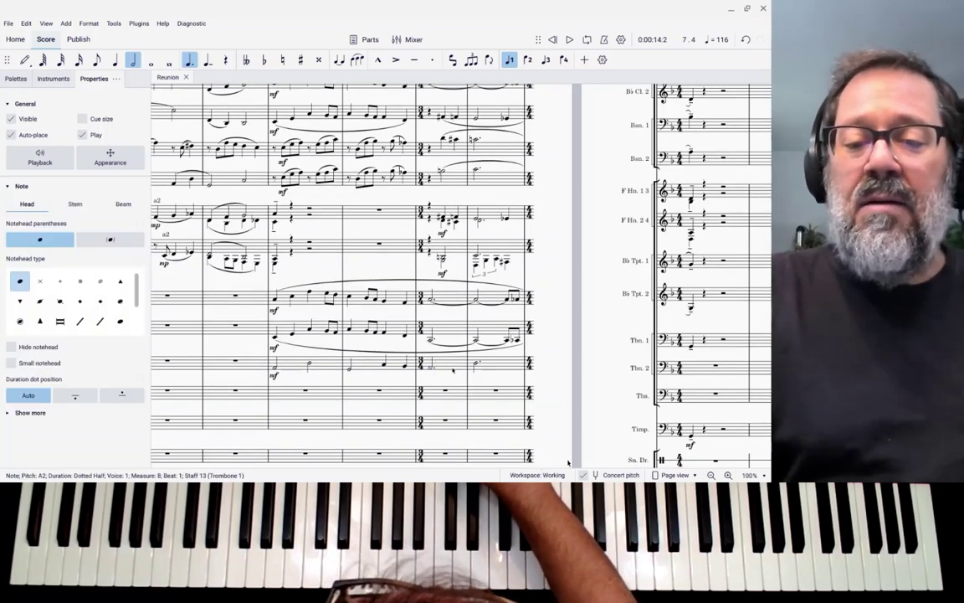
scroll(476, 369, down, 2)
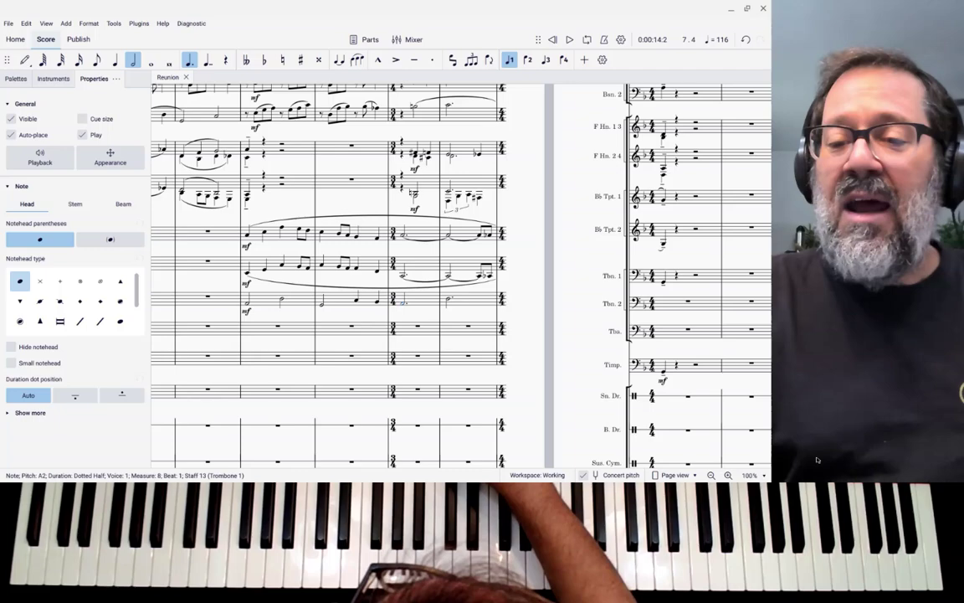
scroll(343, 276, down, 5)
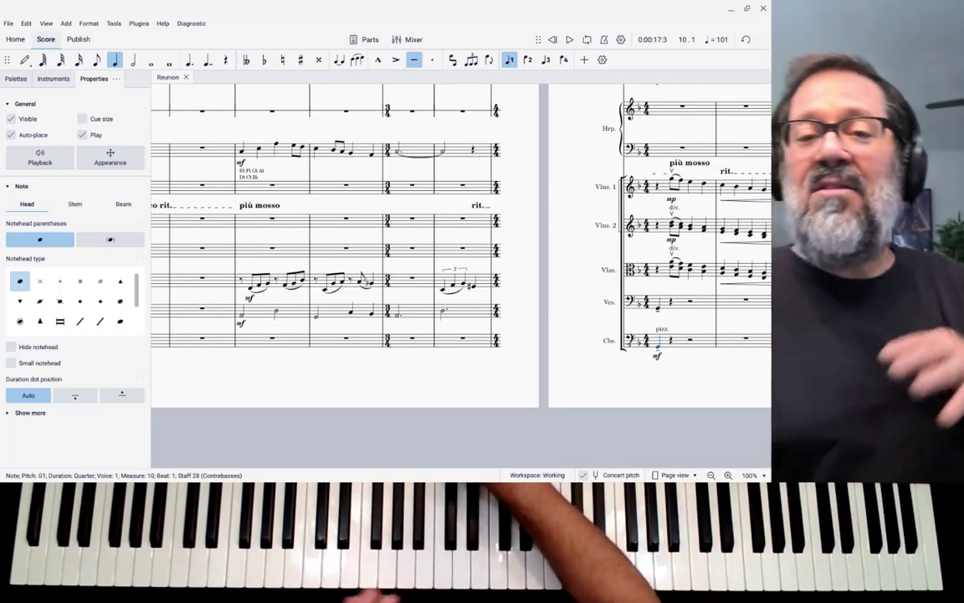
scroll(343, 276, up, 3)
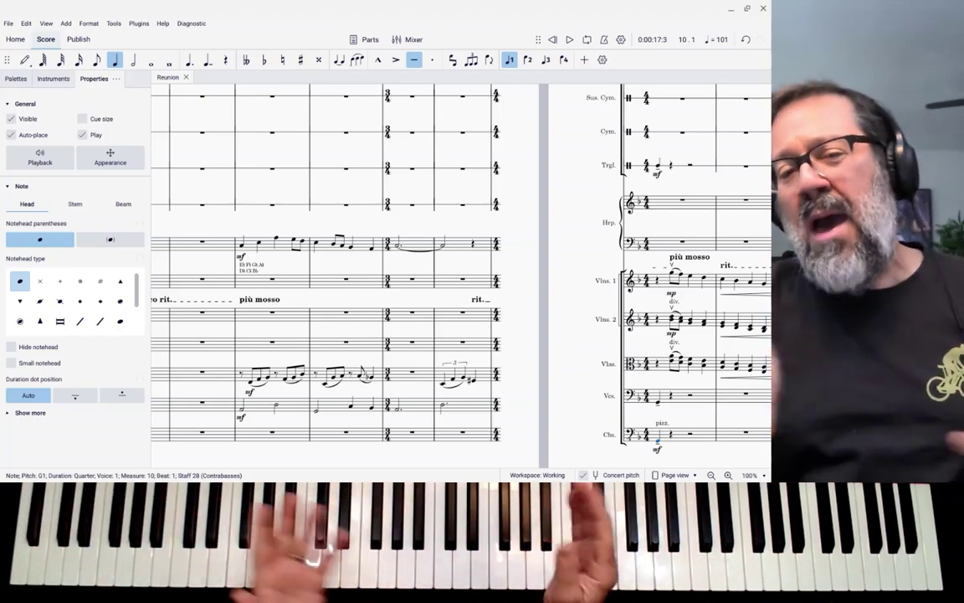
scroll(376, 268, up, 10)
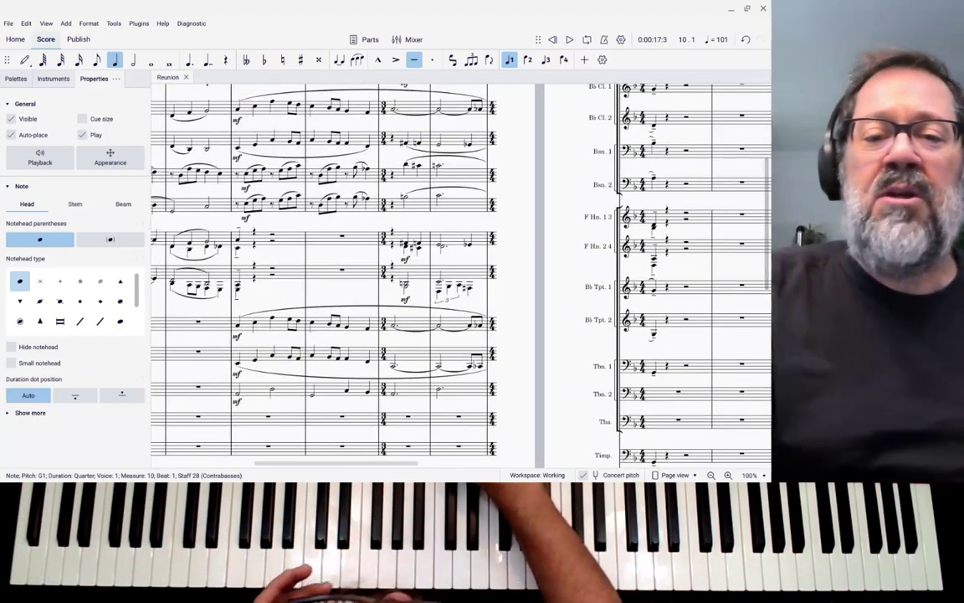
scroll(550, 183, up, 5)
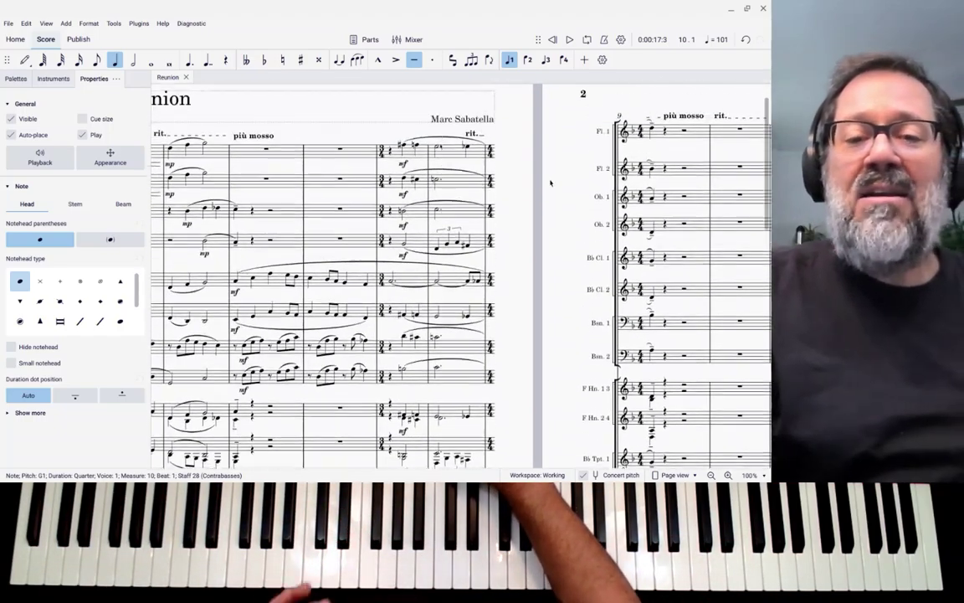
Start orchestral playback from the più mosso bar in the Flute 1 staff.
scroll(548, 184, up, 1)
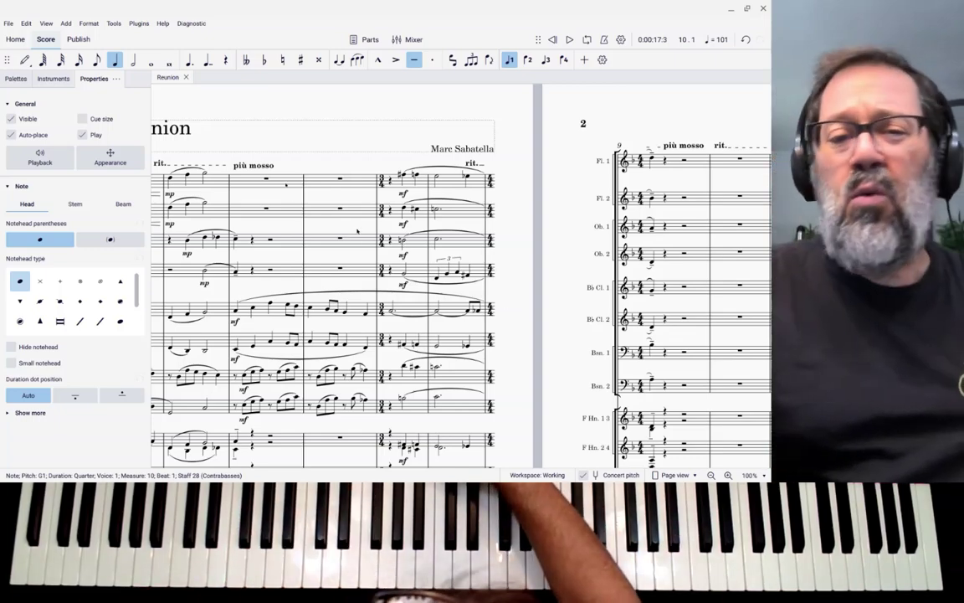
click(266, 178)
key(Escape)
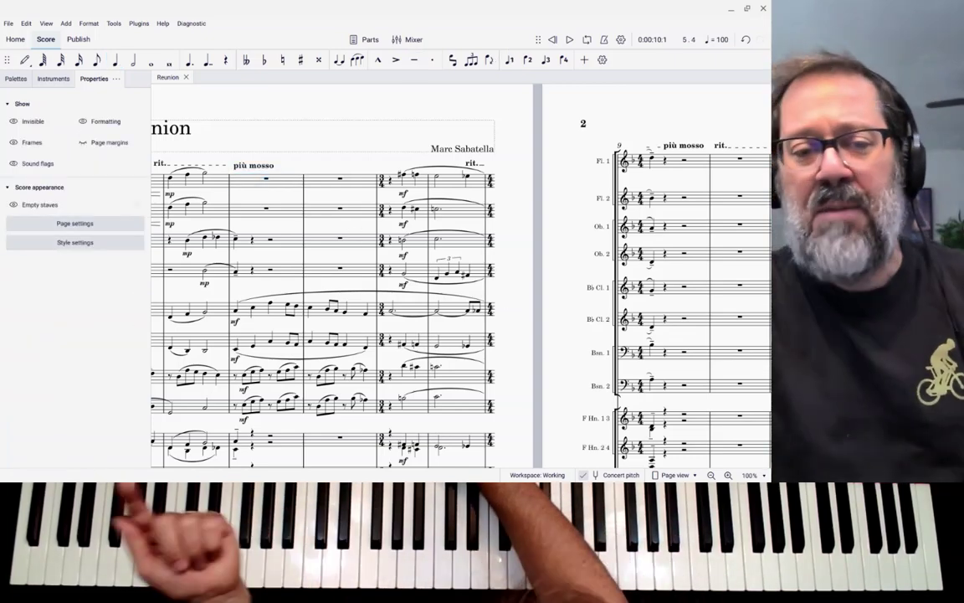
key(space)
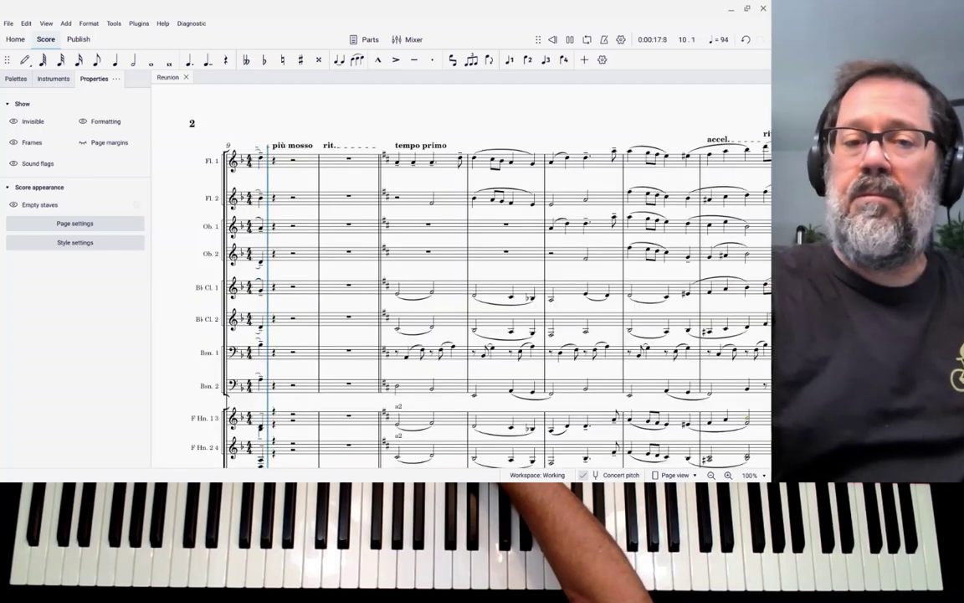
Stop the orchestral playback partway through bar 10.
key(space)
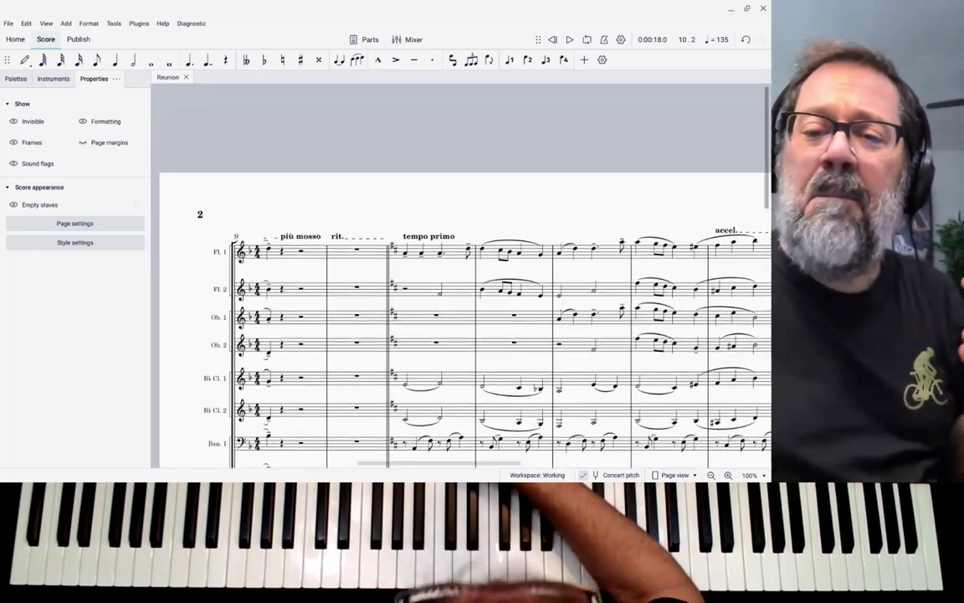